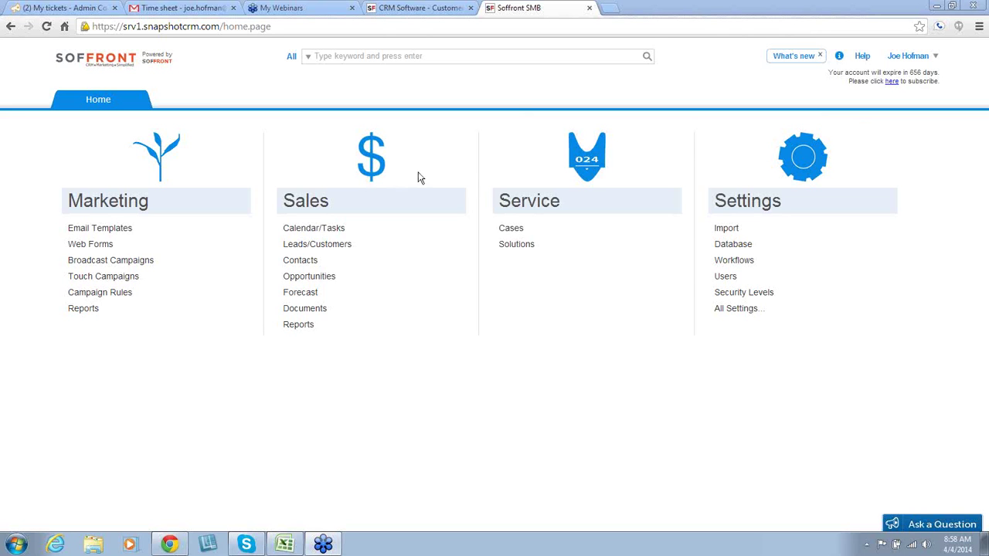
- Open Email Templates from the Marketing section of the Home page
left_click(99, 228)
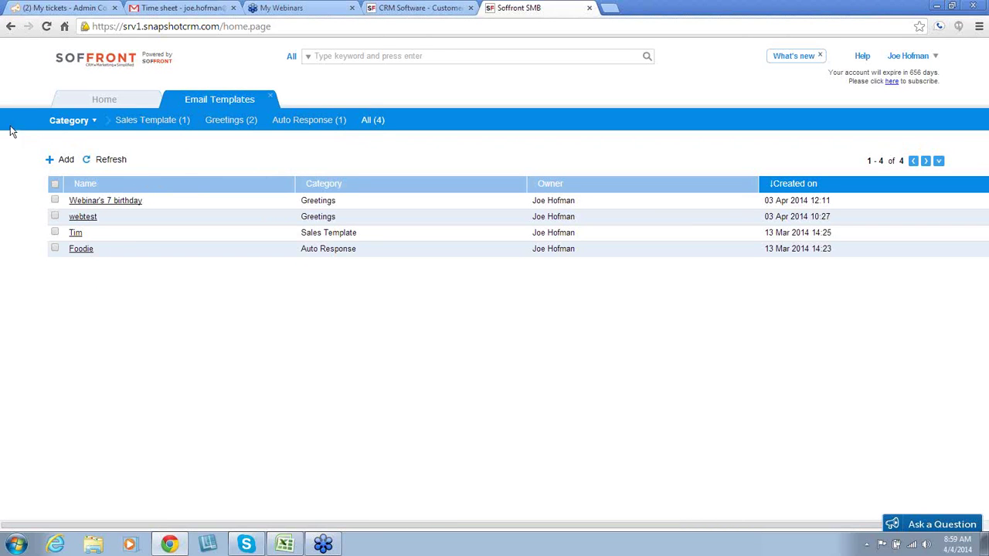
- Start a new email template from the Email Templates list
left_click(51, 161)
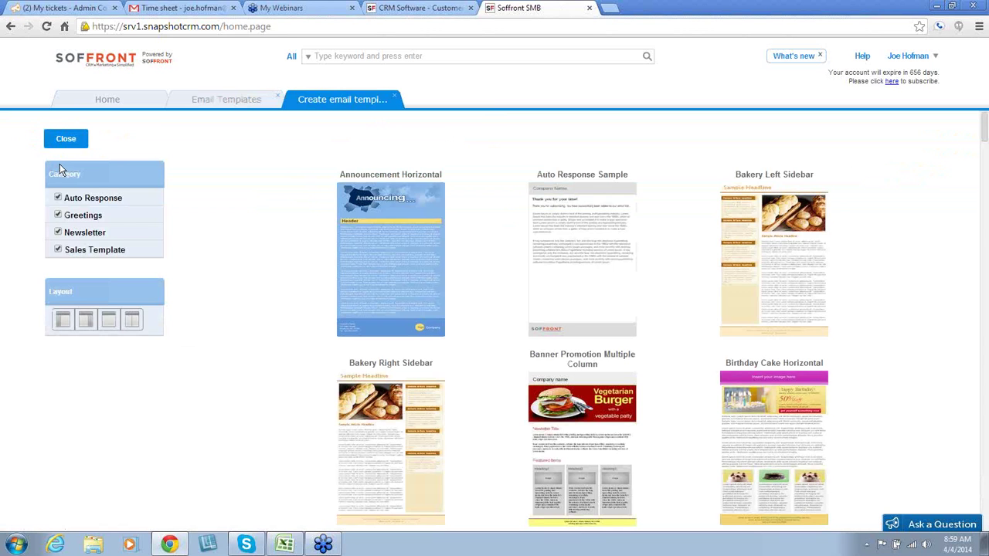
- Uncheck Auto Response, Greetings and Newsletter so only Sales Template designs show
left_click(58, 199)
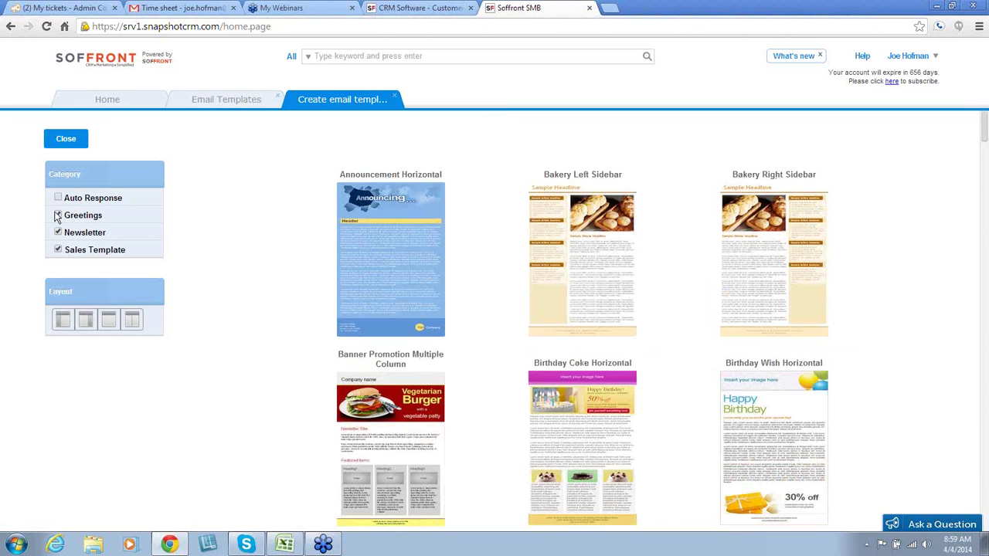
left_click(58, 216)
left_click(58, 233)
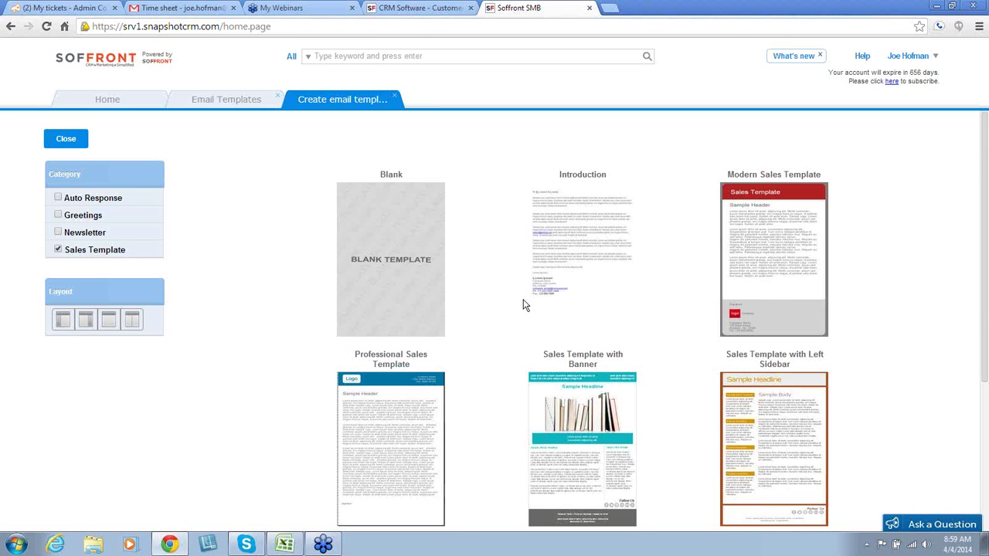
- Preview the Sales Template with Banner design, then use it for the new template
mouse_move(559, 448)
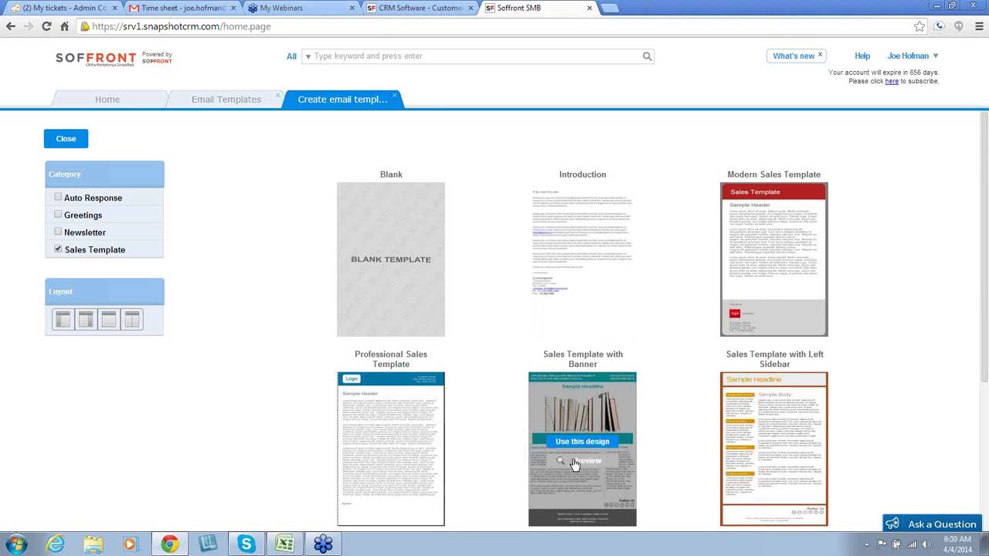
left_click(574, 461)
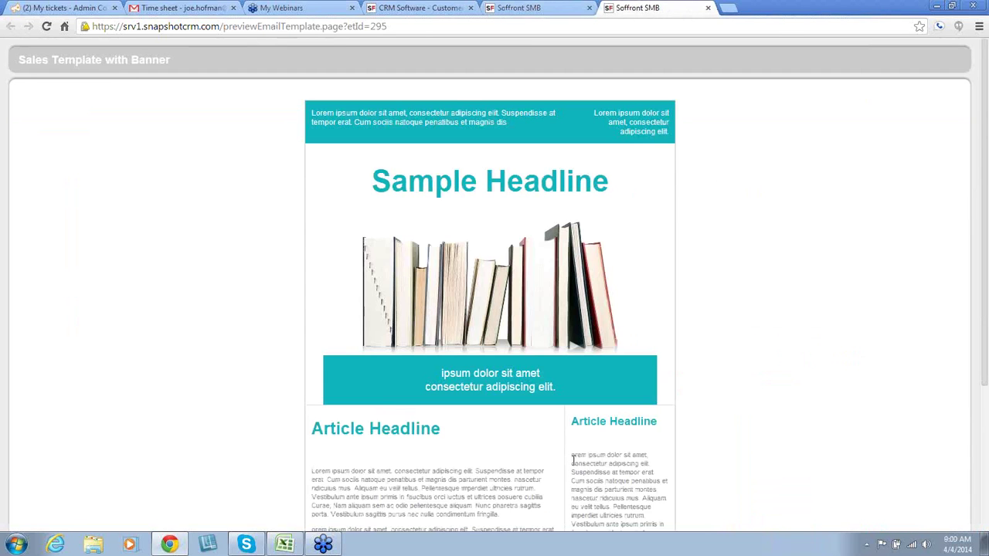
left_click(530, 9)
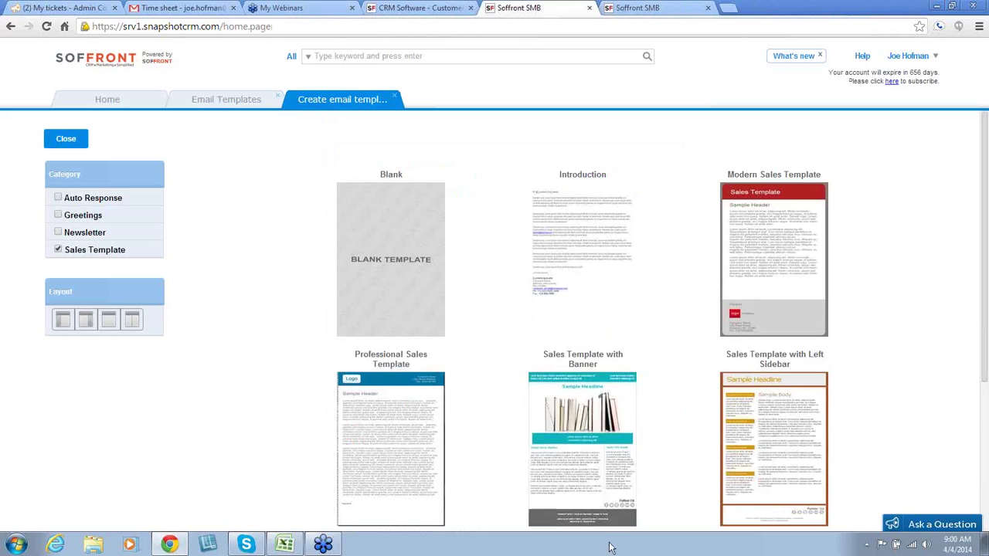
mouse_move(584, 443)
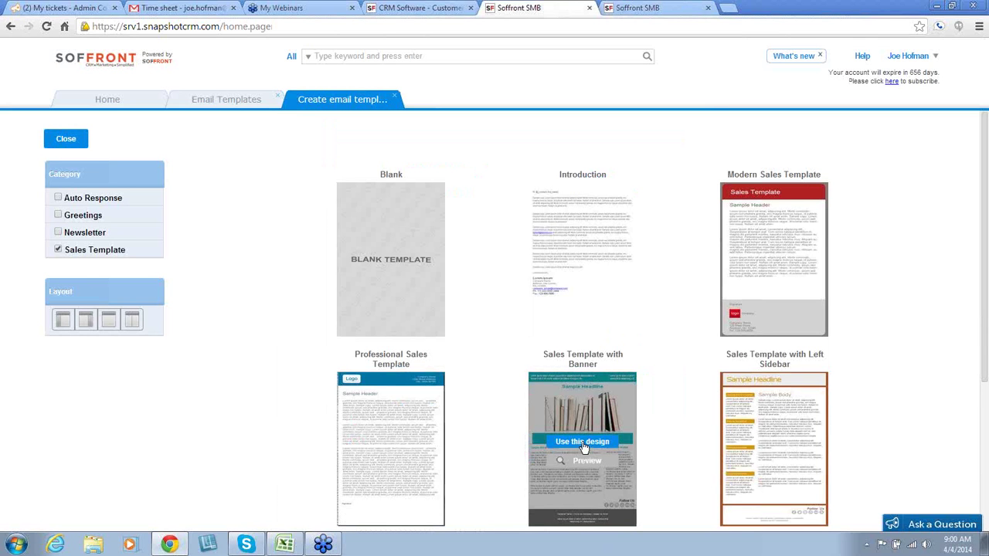
left_click(583, 442)
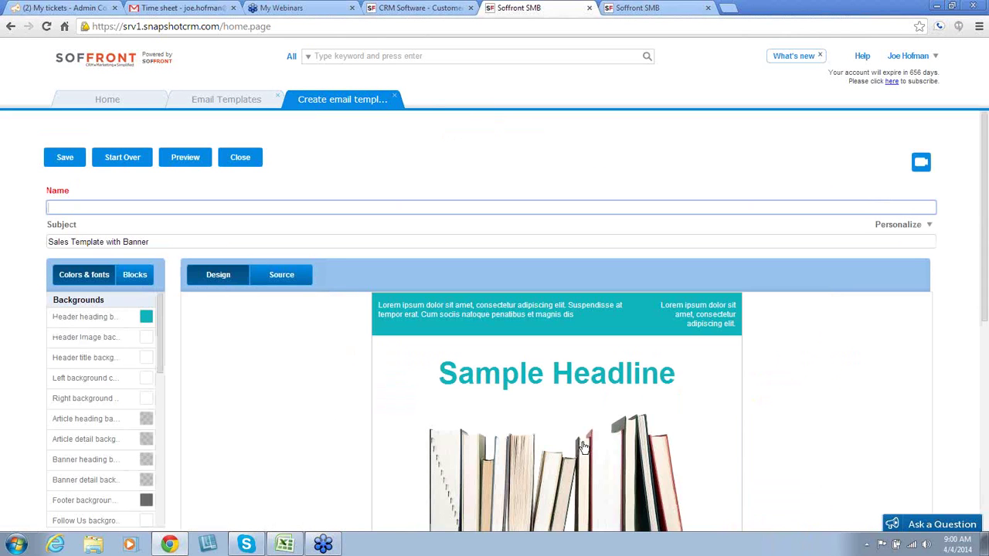
- Name the template 'Soffront Newsletter' and select the existing subject text
mouse_move(565, 430)
type("Soffront Newsle")
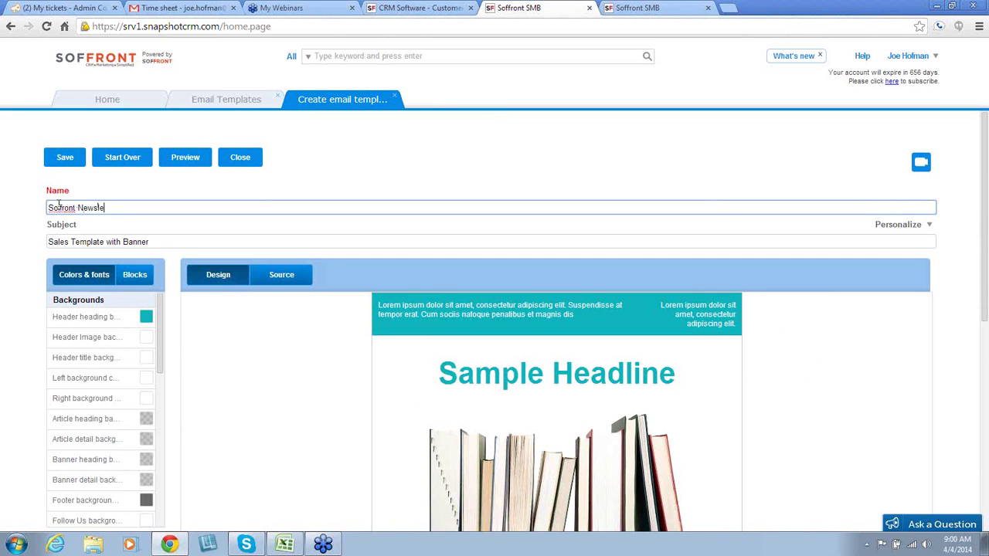
type("tter")
left_click_drag(161, 242, 36, 260)
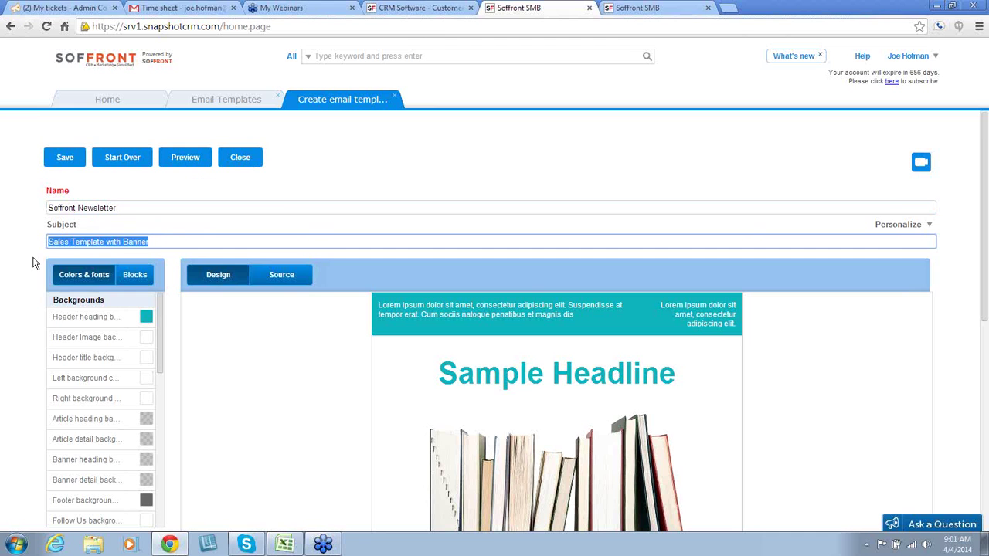
- Set the subject to 'First ever Newesletter' with the contact's First name merge field
type("First ever ")
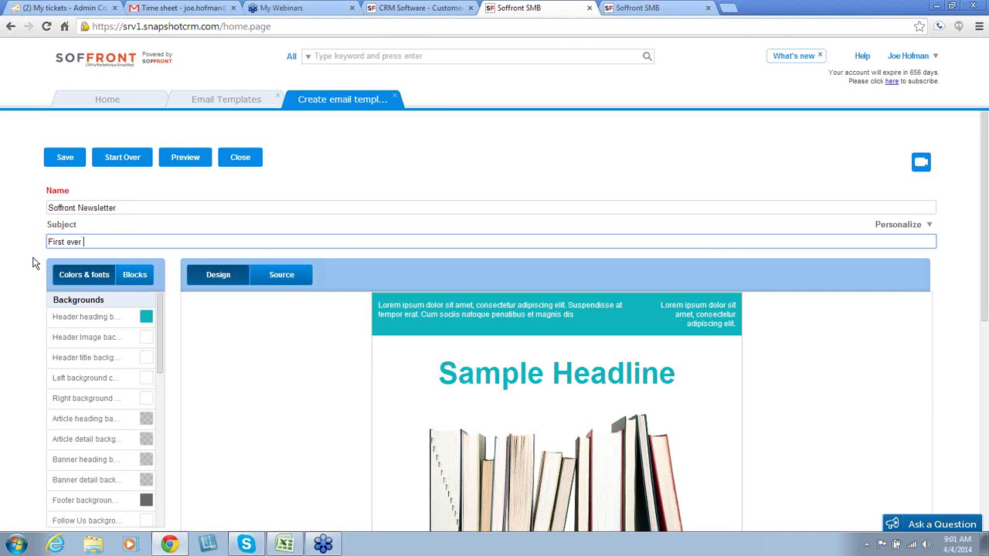
type("Newesletter")
left_click(931, 227)
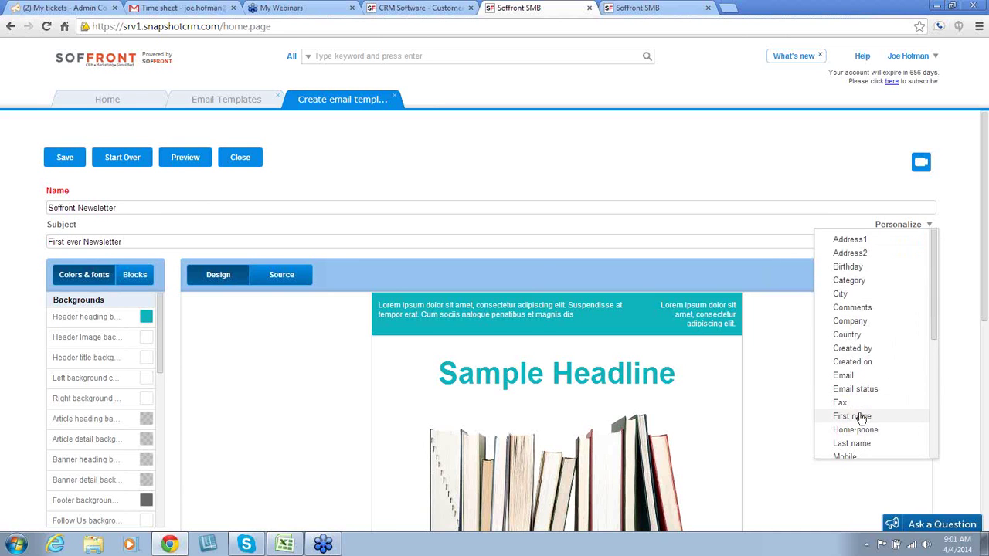
left_click(859, 417)
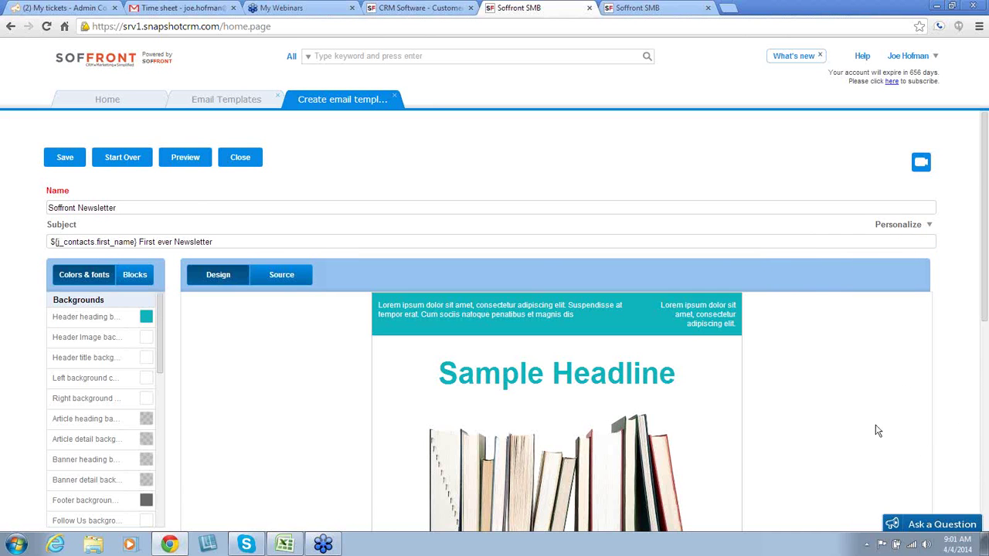
scroll(807, 421, "down", 1)
scroll(799, 416, "down", 1)
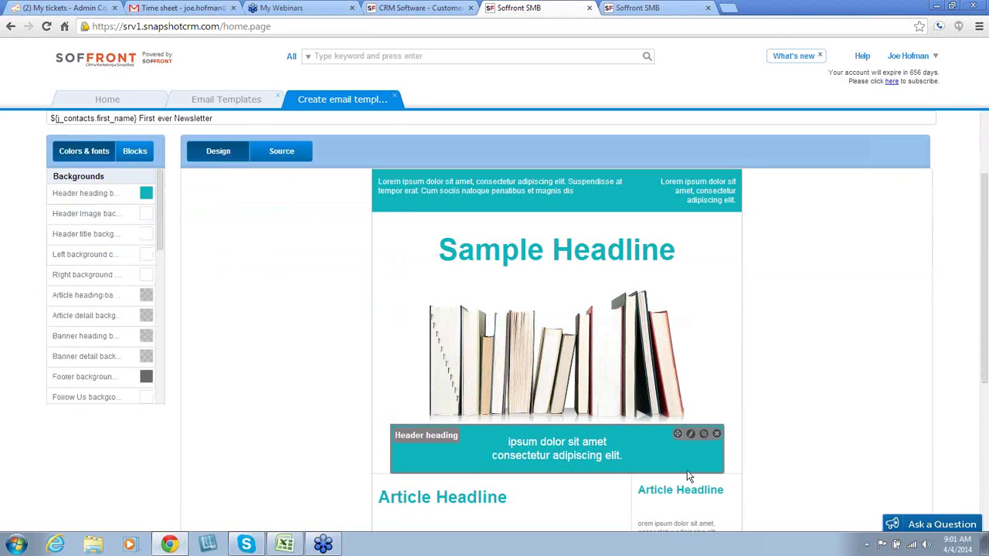
scroll(602, 417, "up", 1)
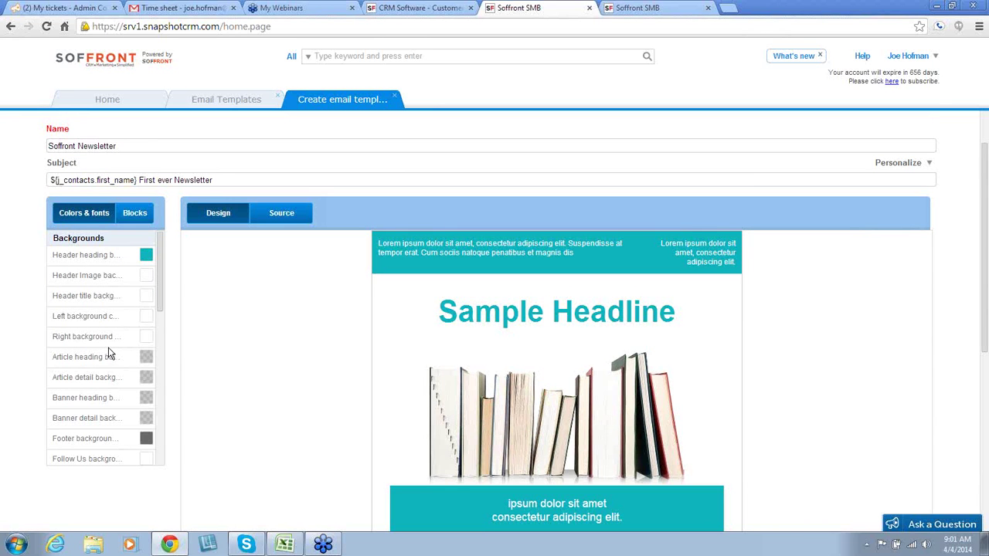
mouse_move(508, 398)
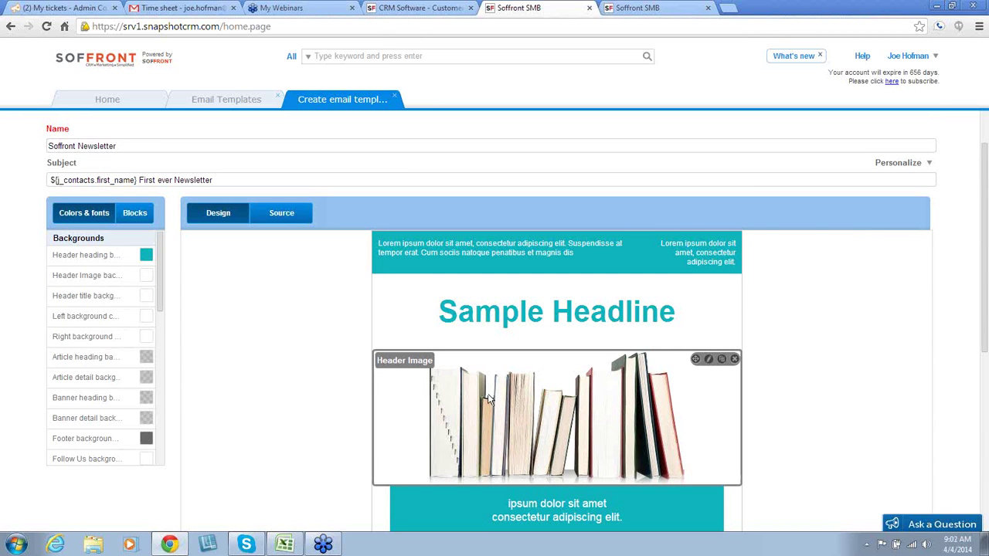
scroll(467, 382, "down", 2)
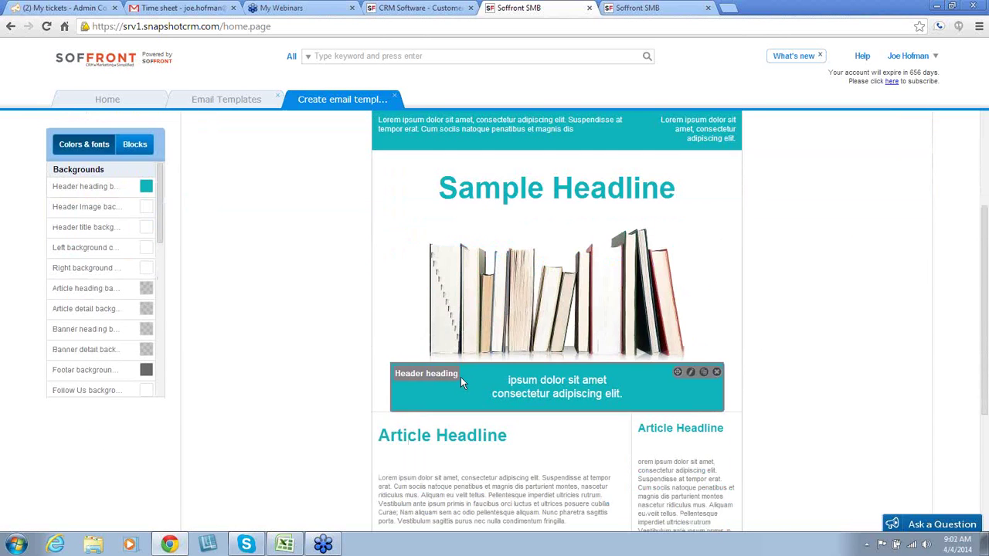
scroll(459, 377, "down", 2)
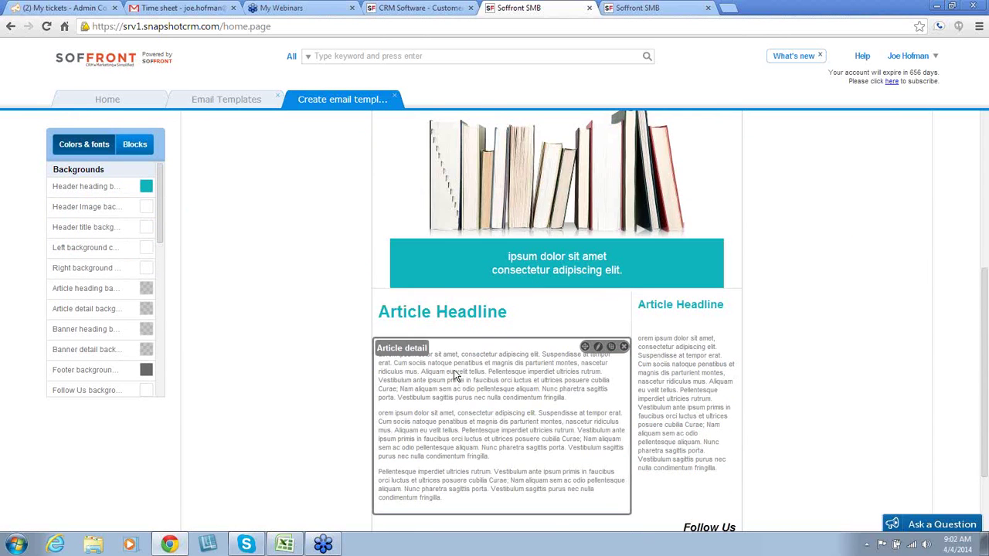
scroll(454, 374, "down", 3)
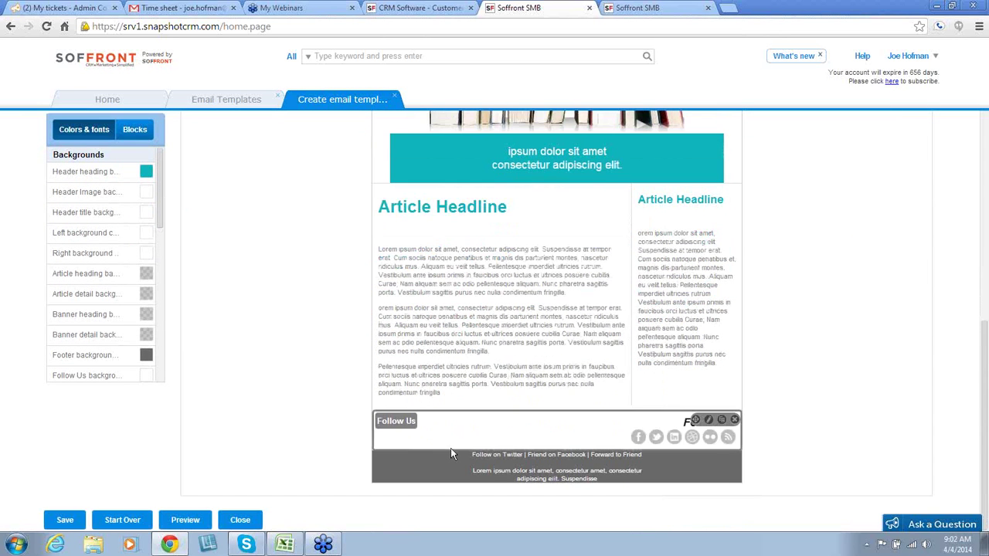
scroll(452, 418, "up", 4)
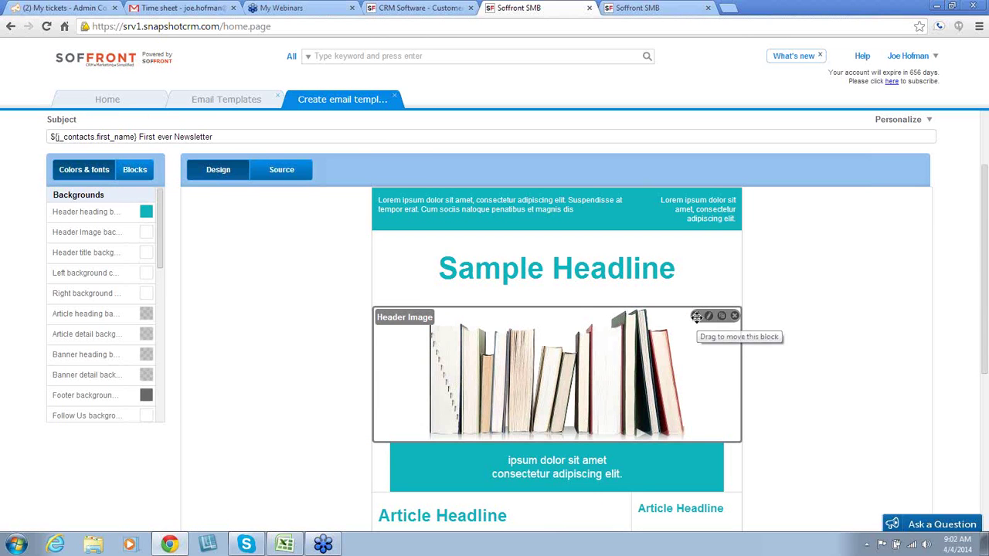
left_click_drag(696, 324, 596, 337)
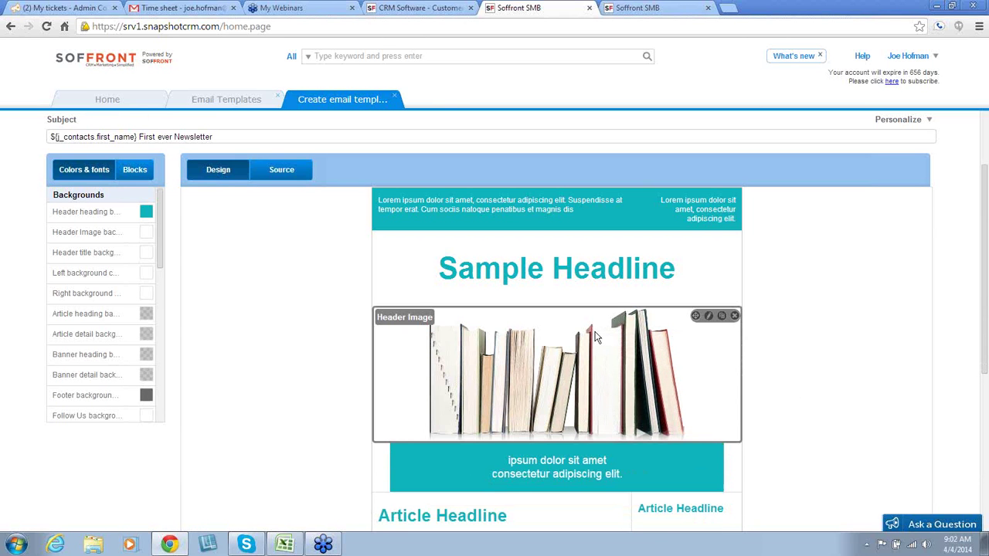
- Set the header image block's font to Comic Sans MS
left_click(709, 317)
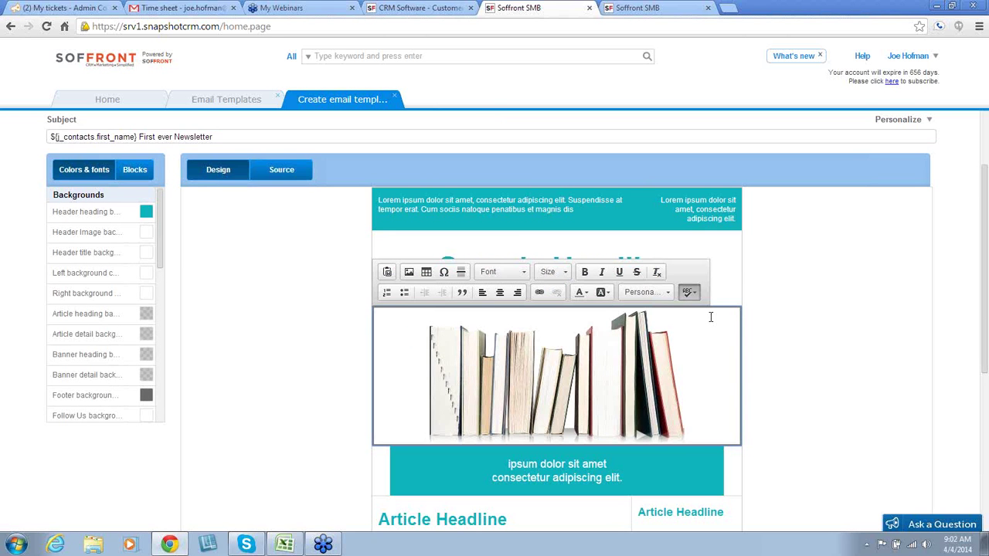
scroll(656, 355, "down", 1)
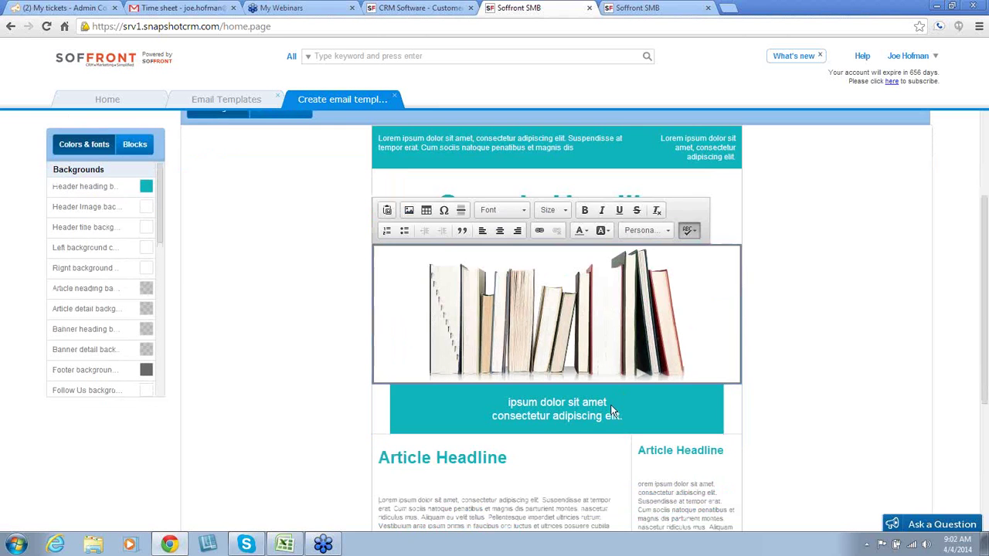
left_click_drag(608, 398, 507, 398)
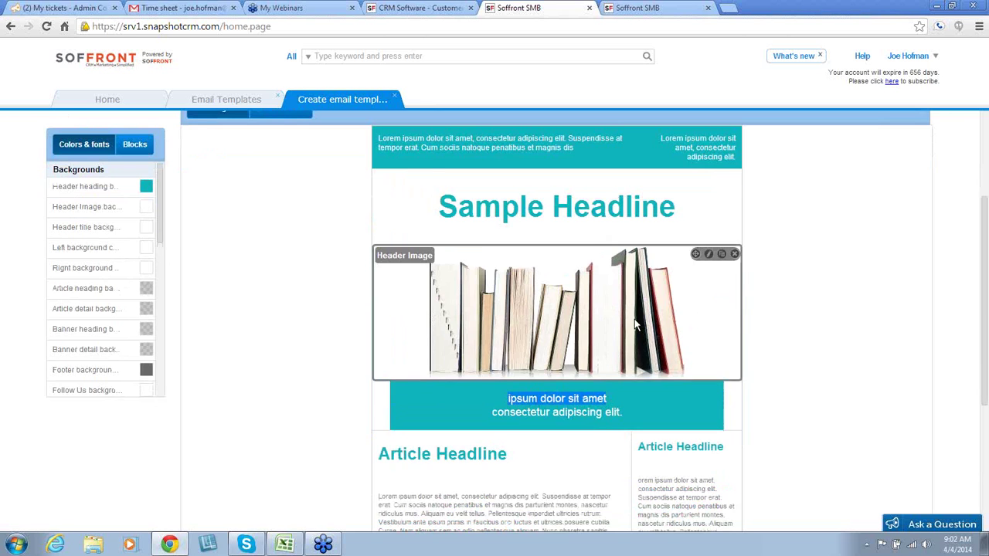
scroll(634, 324, "up", 1)
left_click(711, 319)
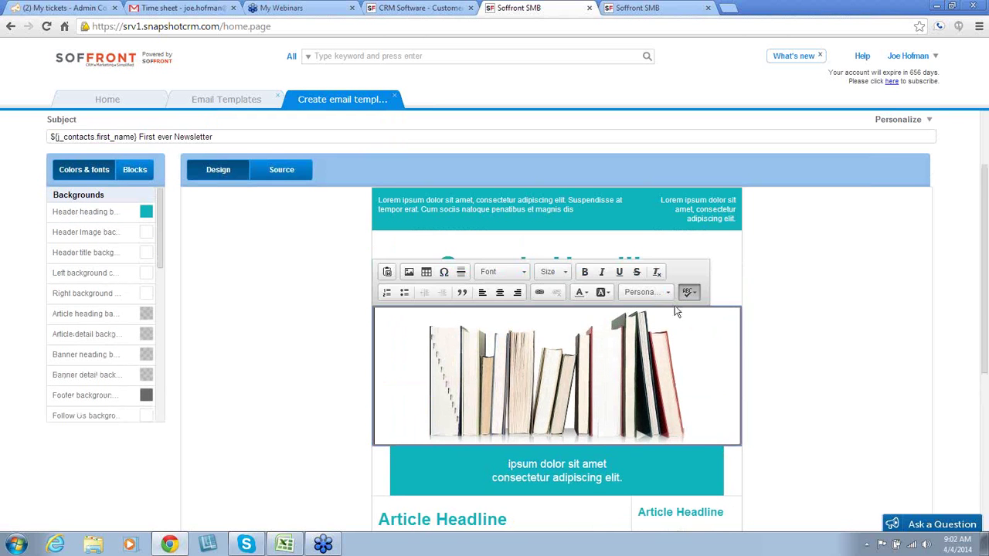
left_click(523, 272)
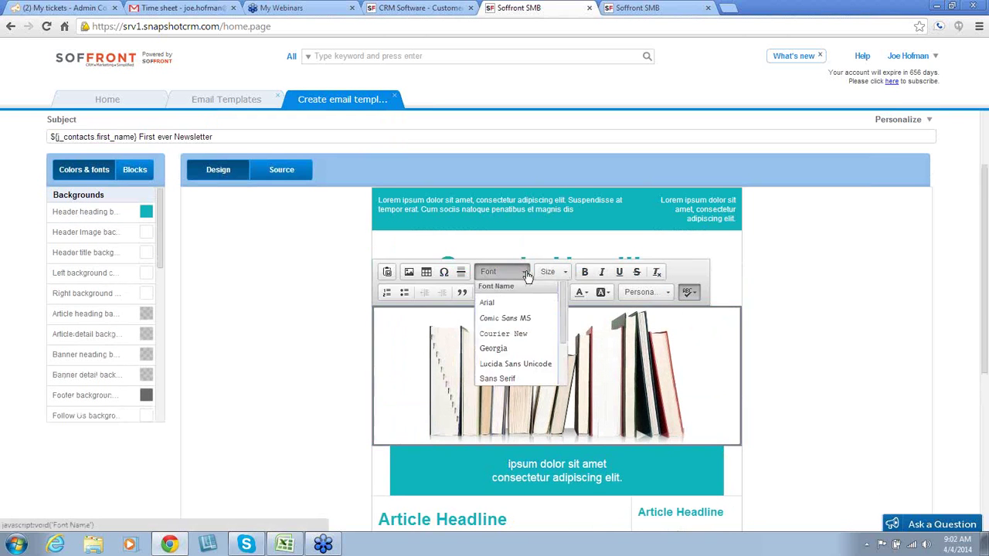
left_click(507, 317)
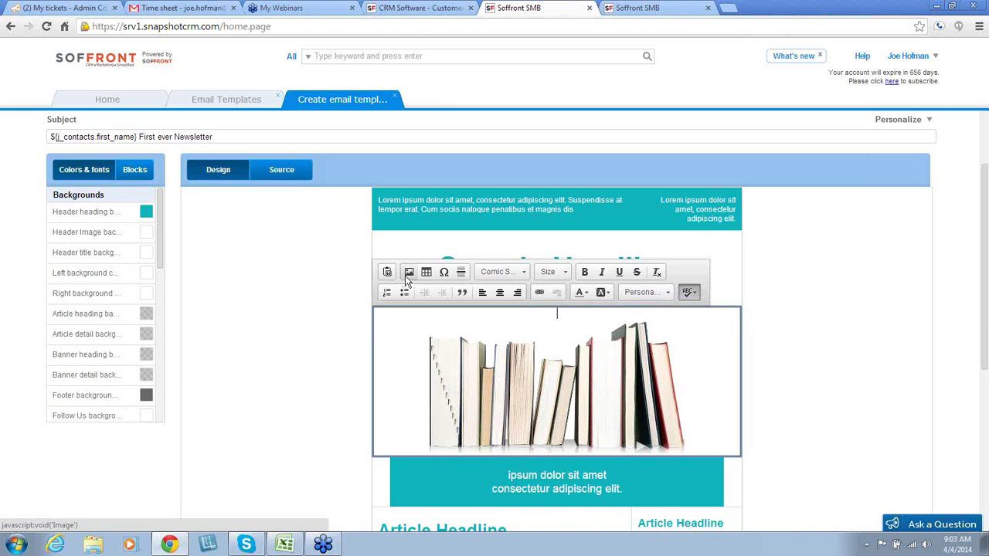
- Add blank lines above the books photo to push it lower in the header block
scroll(400, 283, "down", 1)
key("Delete")
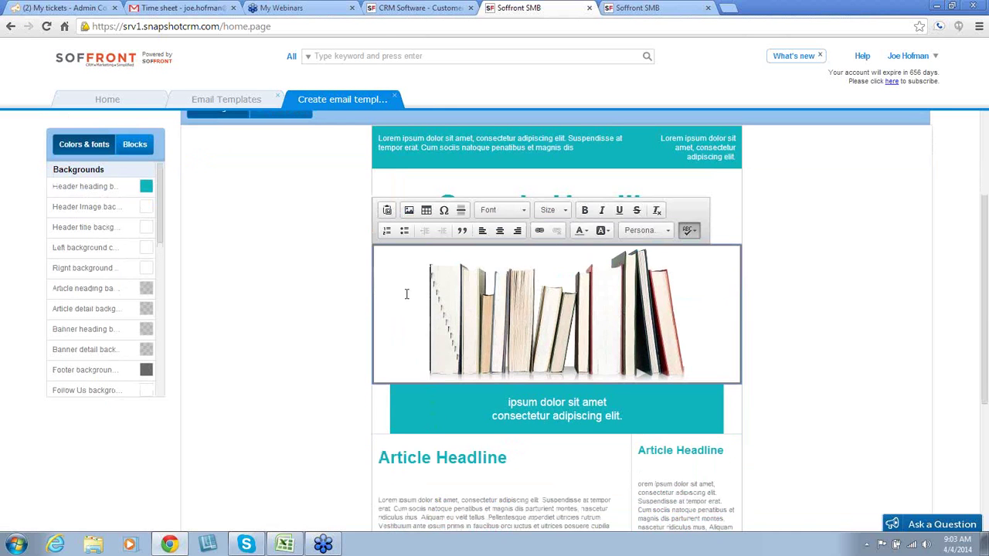
key("Return")
key("Return")
key("Return")
key("Return")
key("Return")
key("Return")
key("Return")
key("Return")
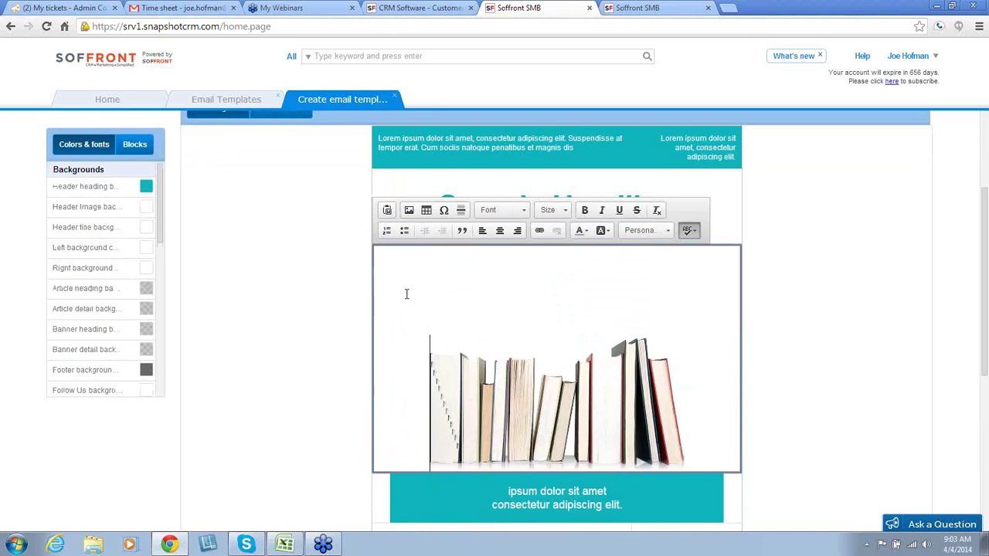
key("Return")
key("Return")
key("Return")
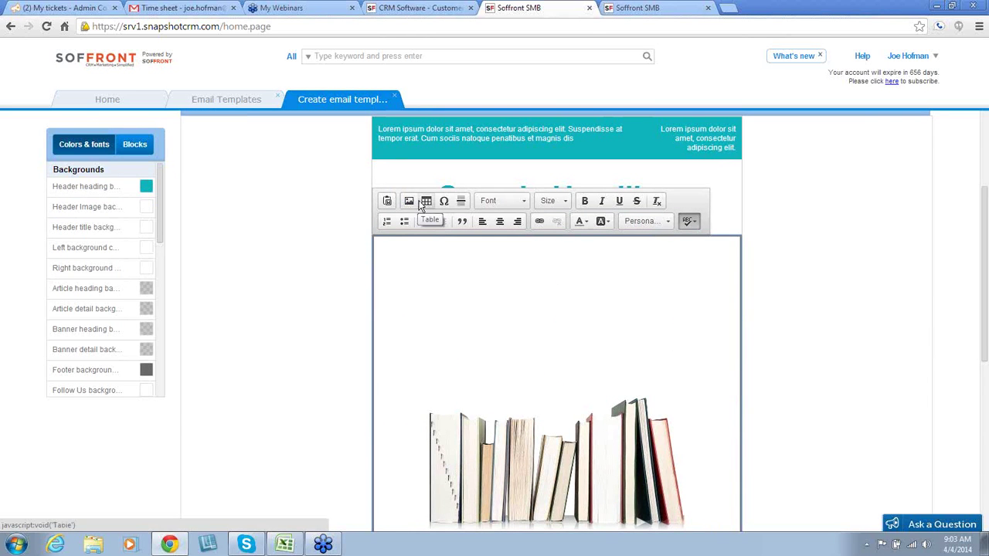
- Browse the server images, dismiss the upload prompt, and open the built-in Image Gallery
left_click(409, 202)
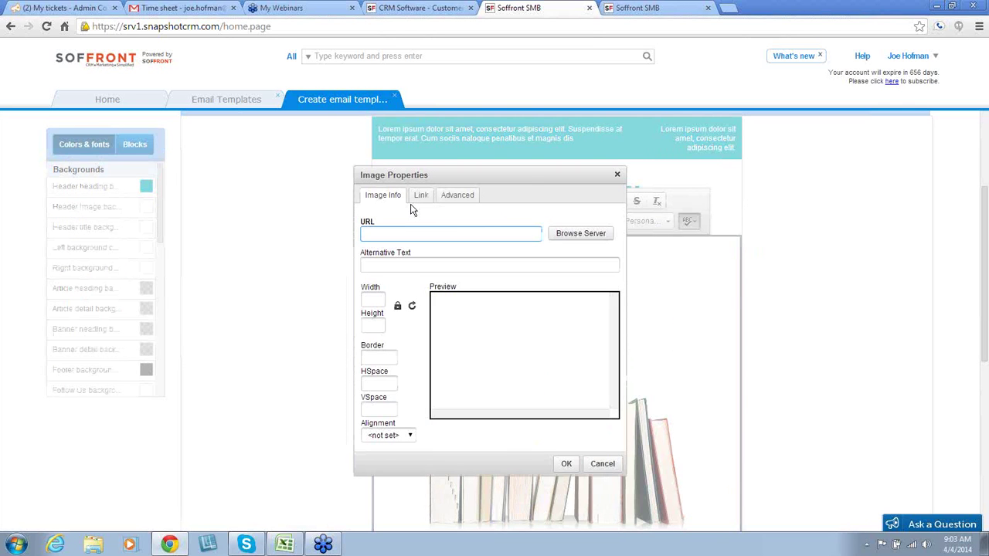
left_click(581, 234)
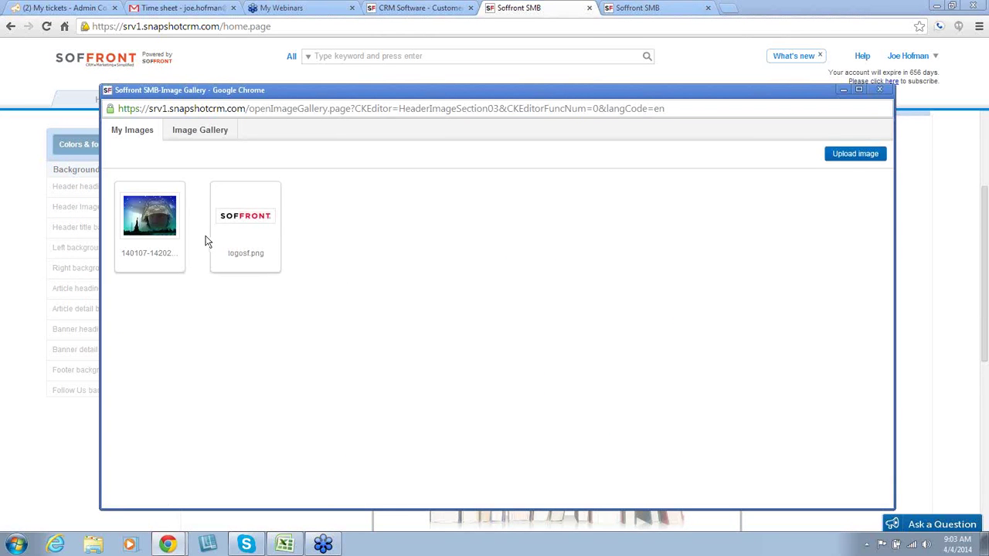
left_click(875, 159)
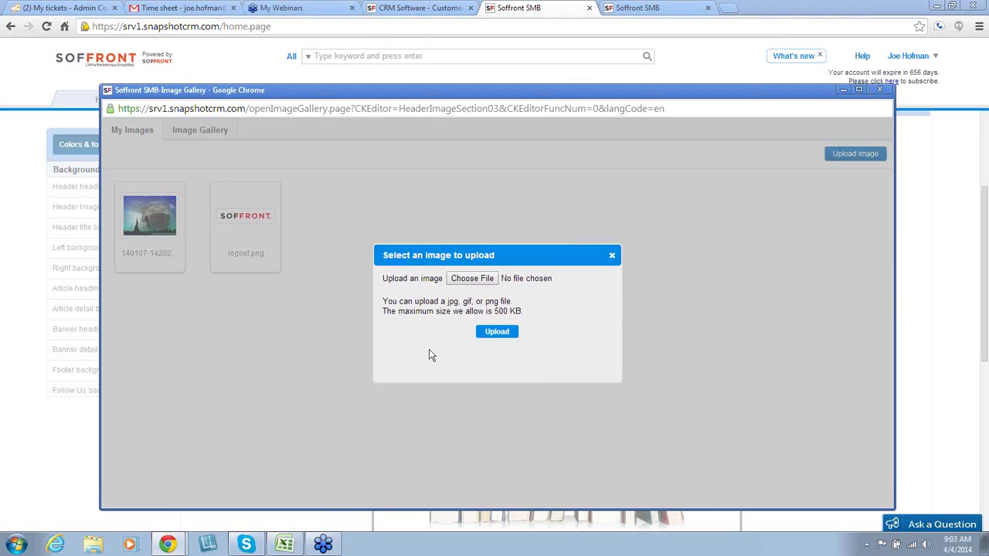
left_click(611, 258)
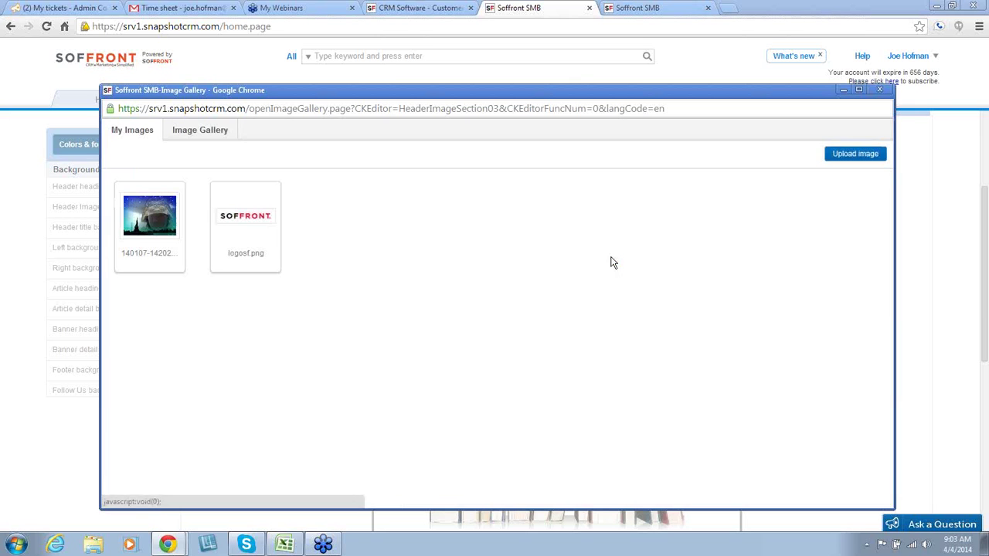
left_click(207, 136)
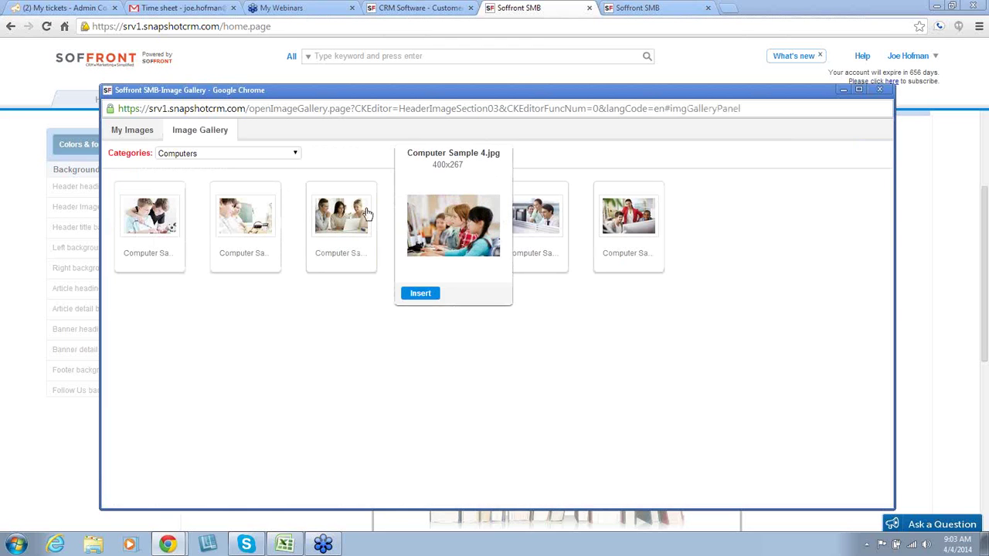
- Pick Computer Sample 3.jpg from the Computers category, sized 400 × 267
left_click(296, 154)
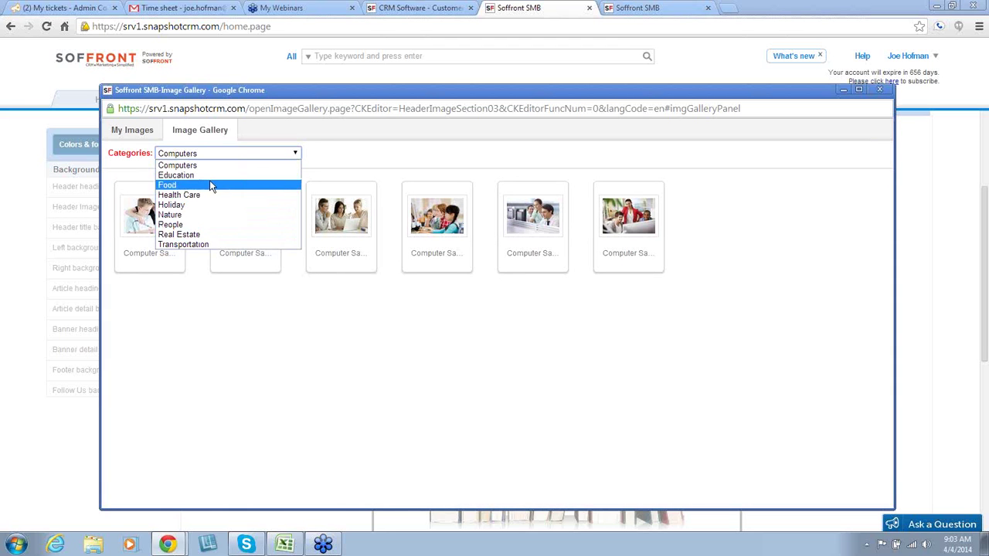
left_click(336, 215)
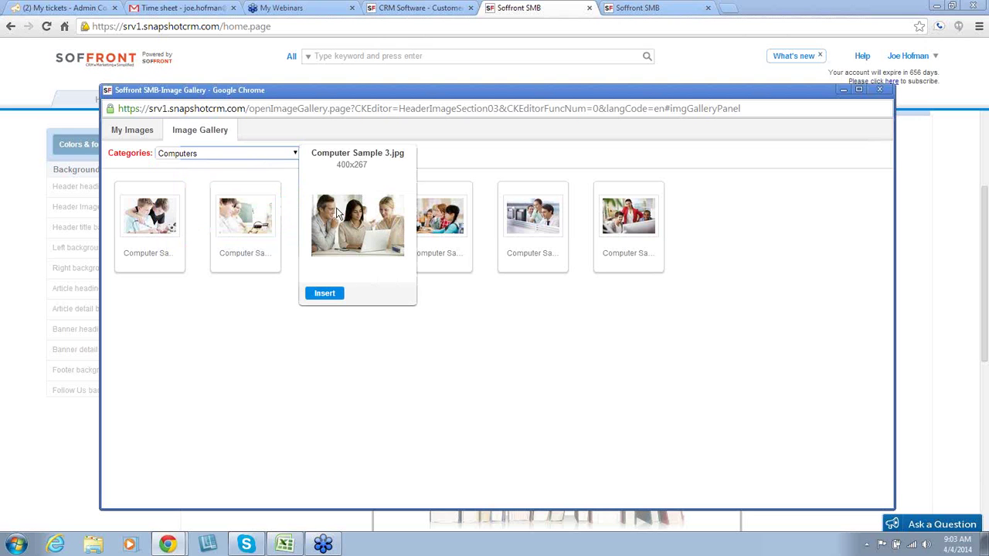
left_click(322, 294)
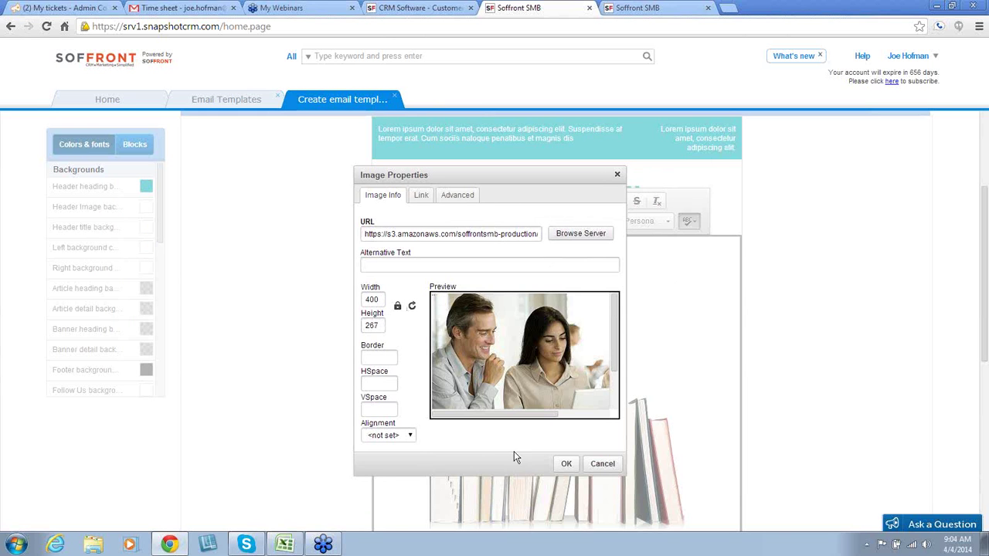
- Confirm the laptop photo in the header image block and show the Blocks list
left_click(565, 463)
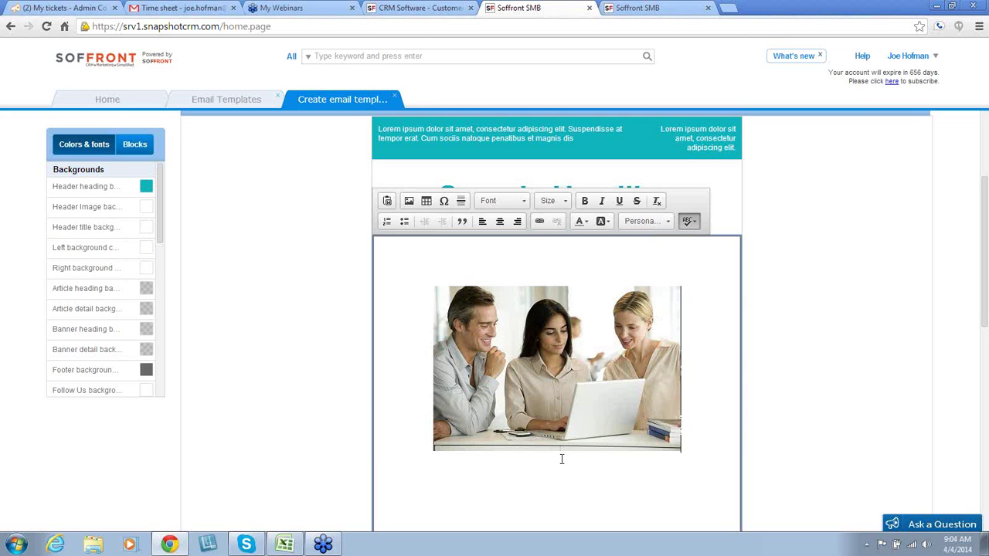
left_click(136, 147)
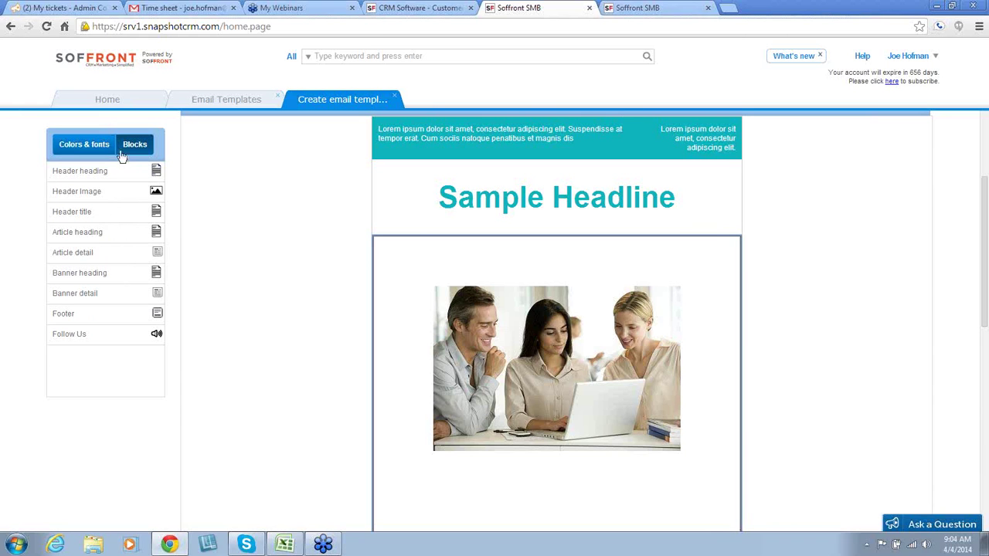
- Change the header heading background from teal to green, then to white
left_click(81, 147)
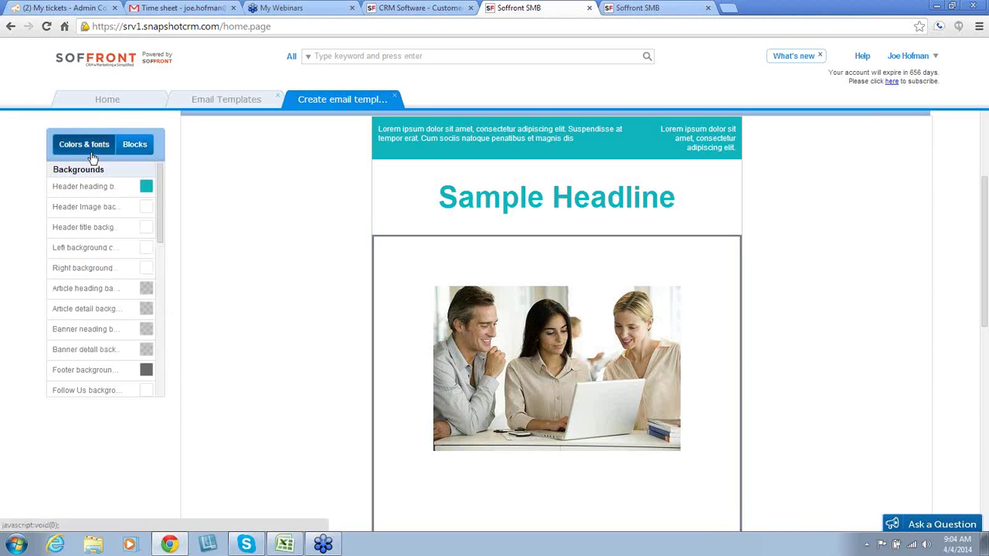
left_click(144, 188)
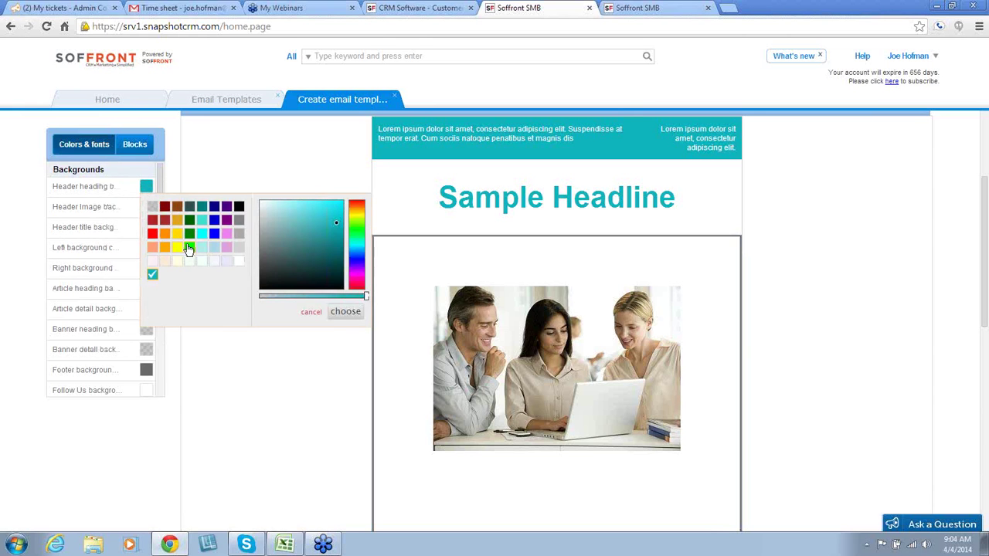
left_click(188, 247)
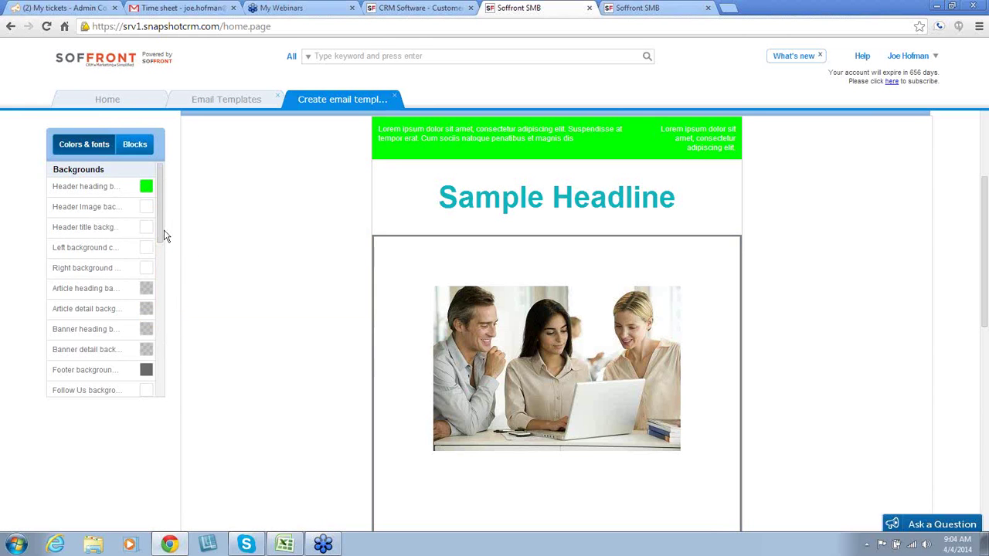
left_click(147, 191)
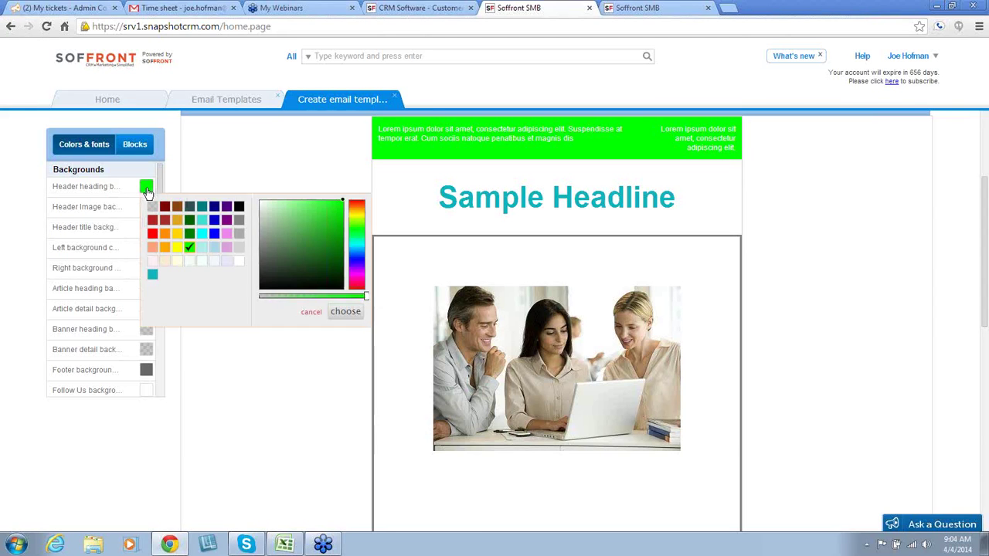
left_click(235, 263)
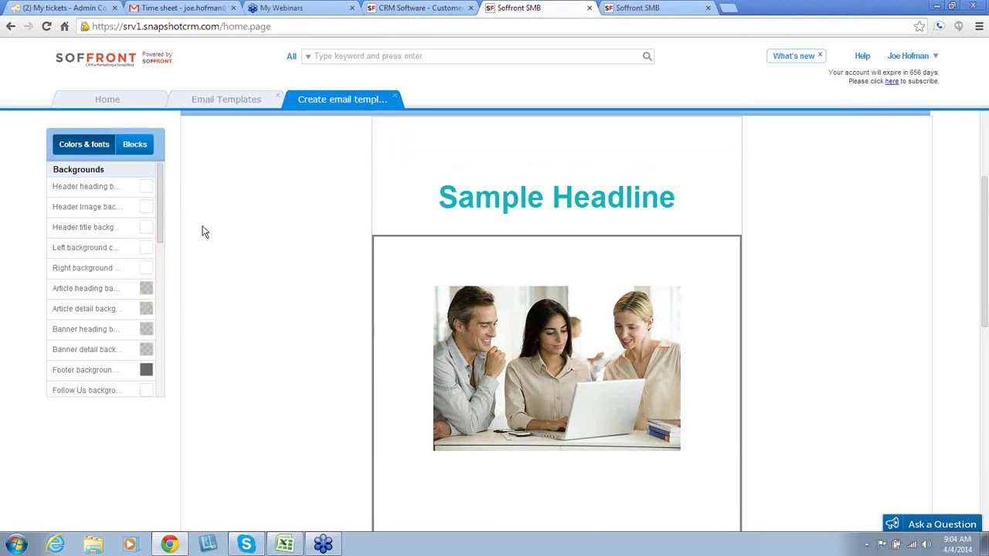
scroll(419, 167, "down", 1)
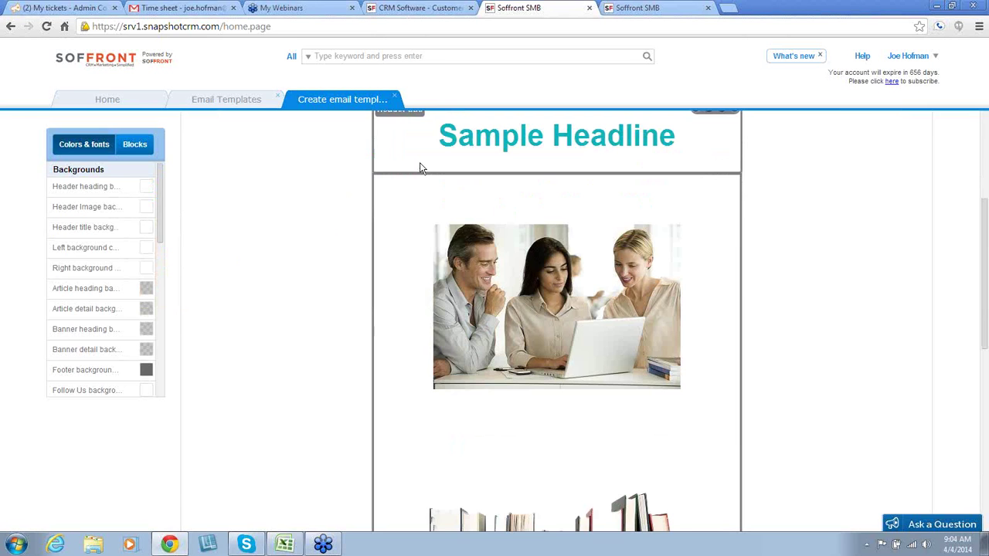
- Save the Soffront Newsletter template and dismiss the save confirmation
scroll(274, 253, "up", 4)
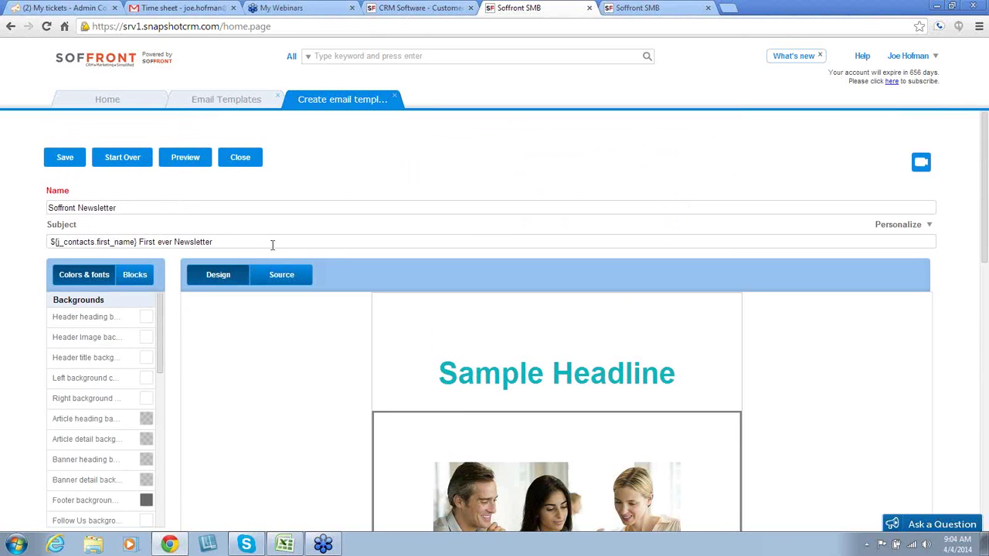
left_click(65, 158)
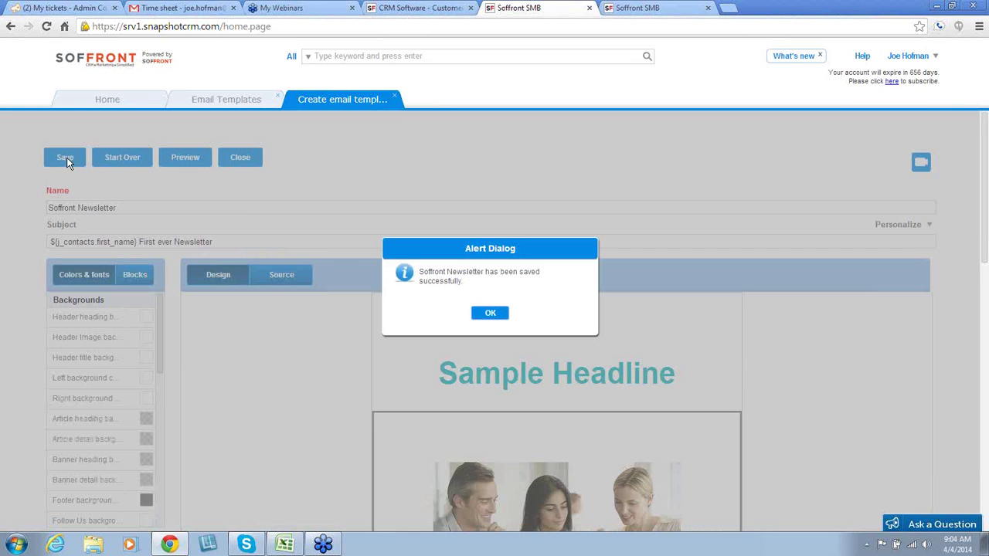
left_click(489, 313)
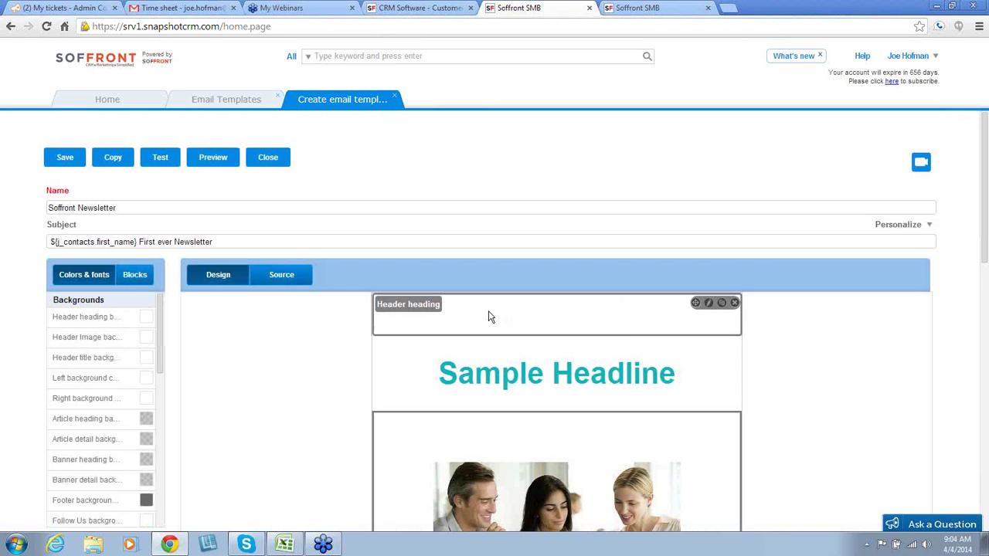